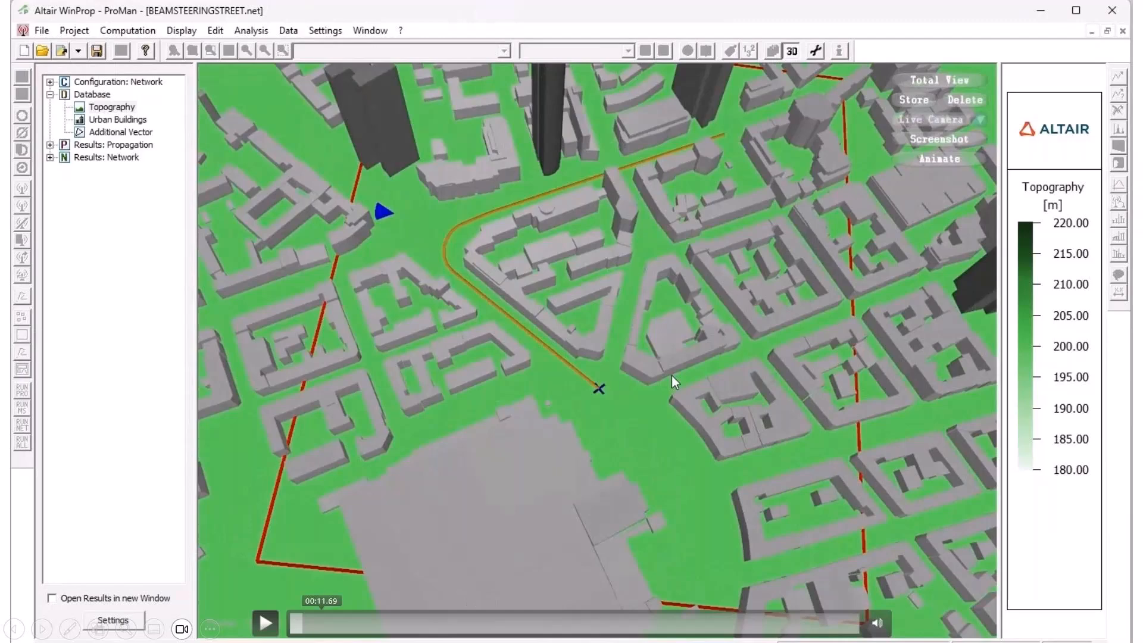
{"action": "left_click", "coordinate": [266, 623]}
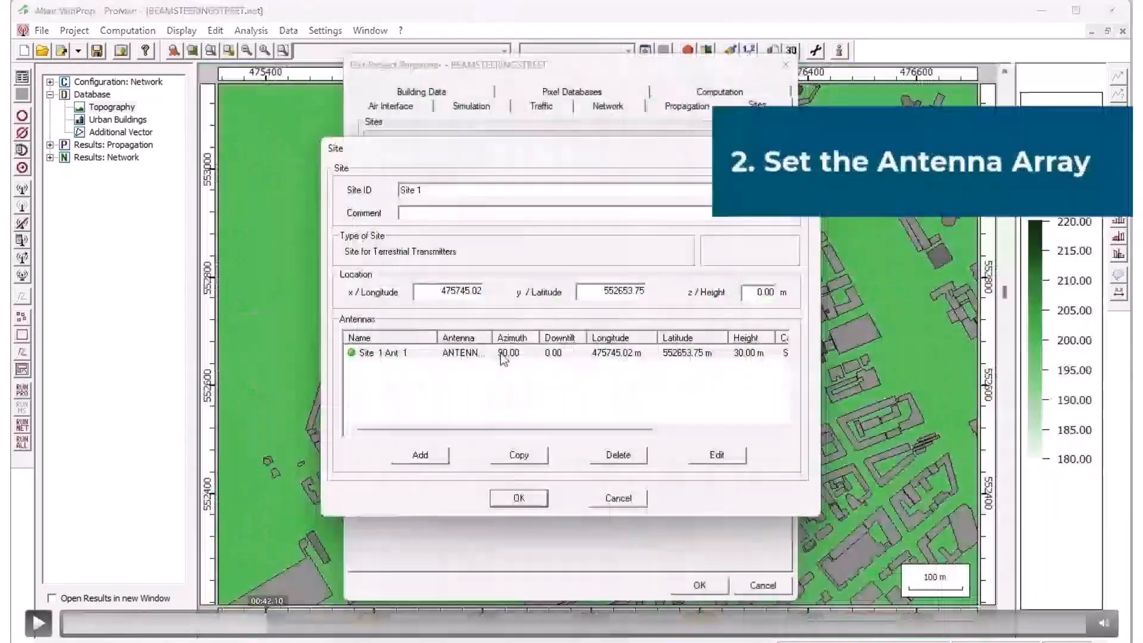
{"action": "left_click", "coordinate": [73, 623]}
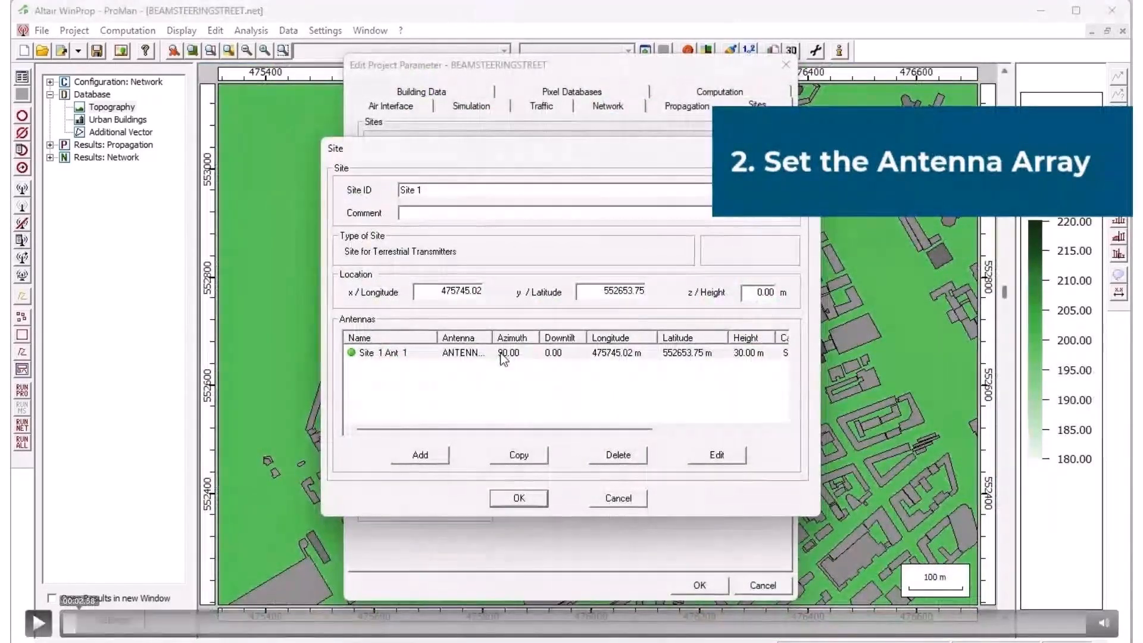
{"action": "left_click", "coordinate": [65, 623]}
{"action": "left_click", "coordinate": [39, 623]}
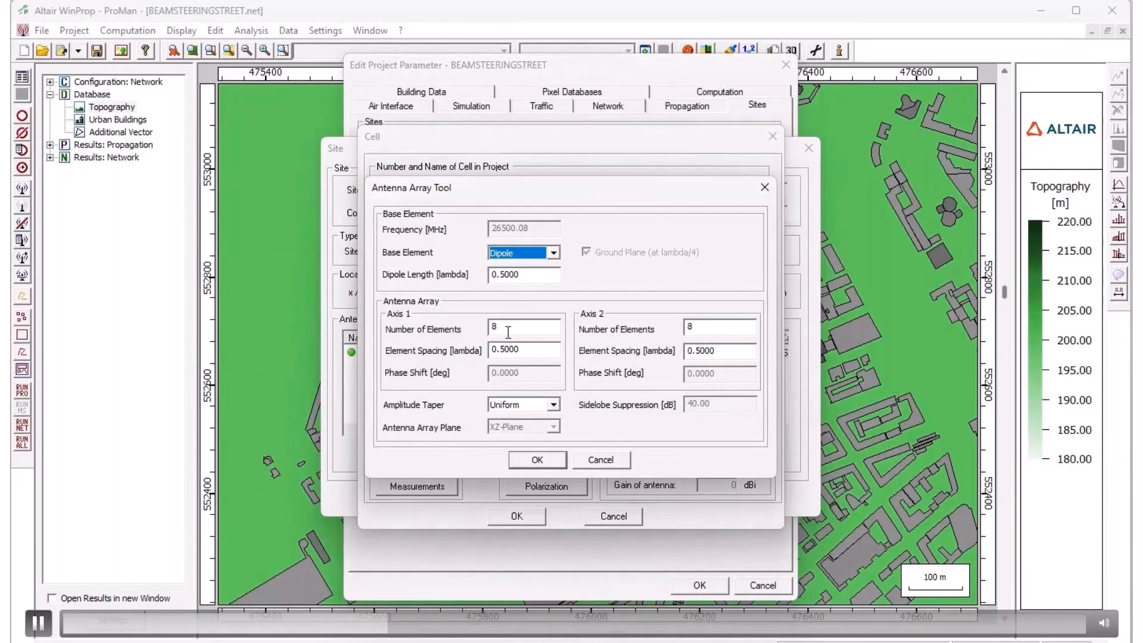
- Review the antenna array settings of Site 1's antenna, and close its array, cell and site settings without changes
{"action": "key", "text": "space"}
{"action": "left_click", "coordinate": [620, 462]}
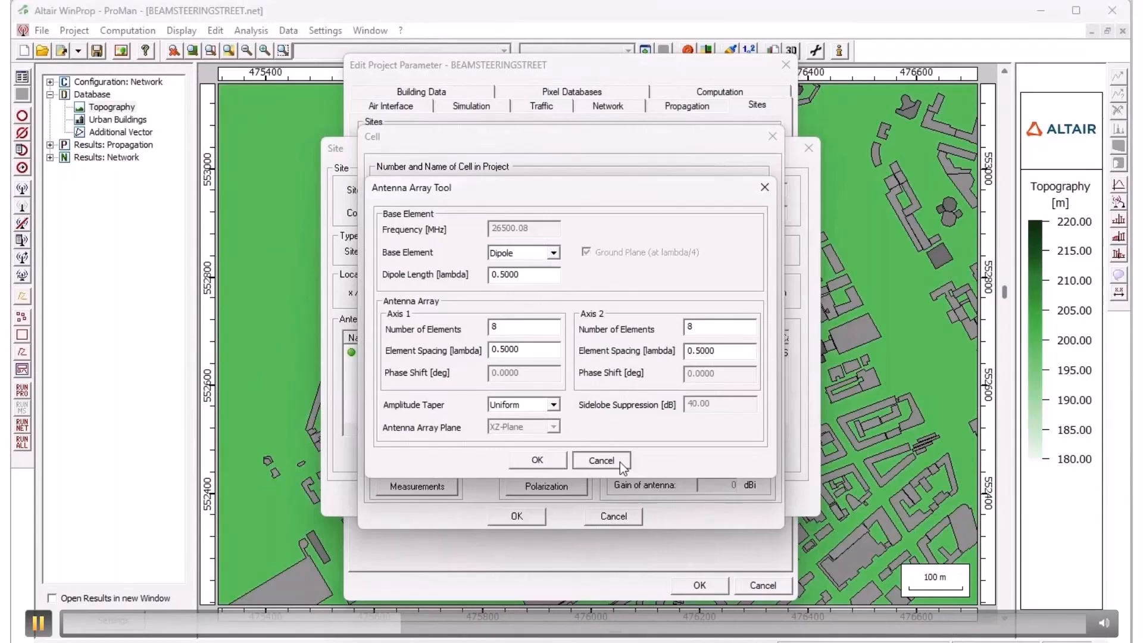
{"action": "left_click", "coordinate": [605, 513]}
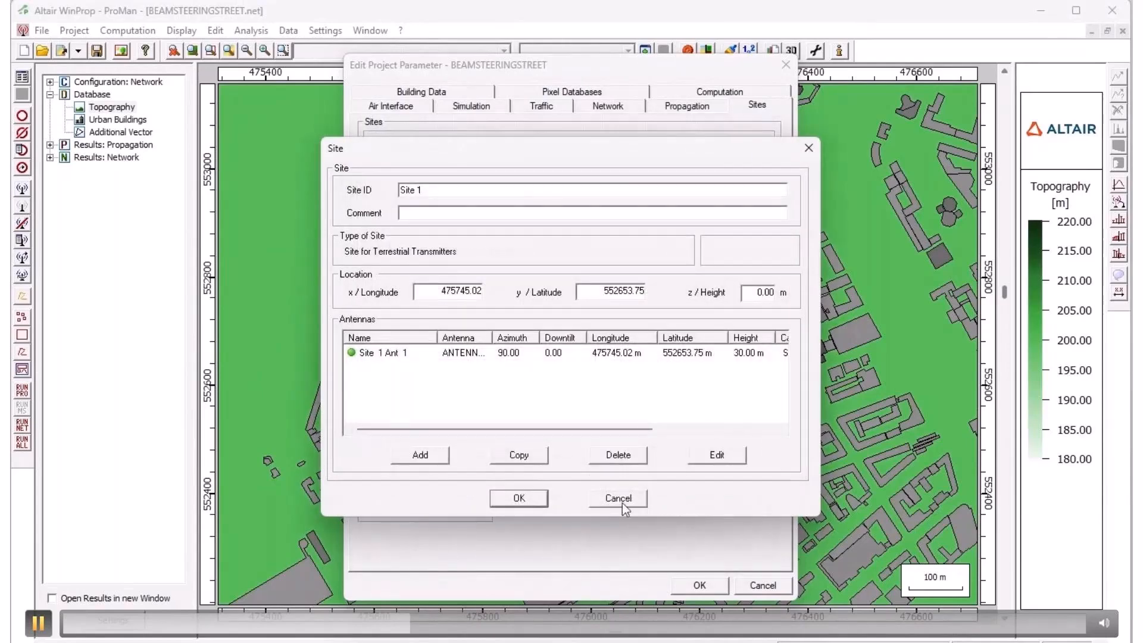
{"action": "left_click", "coordinate": [621, 501]}
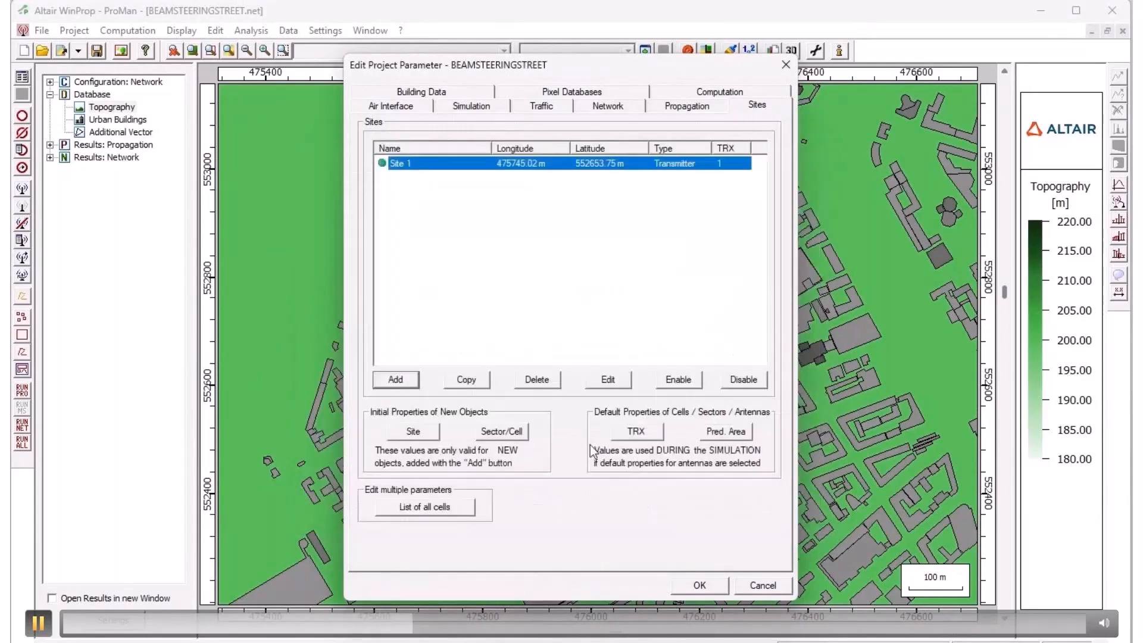
- Set the simulation area type in the project parameters to Multiple Points (Arbitrary Heights)
{"action": "left_click", "coordinate": [457, 113]}
{"action": "left_click", "coordinate": [702, 144]}
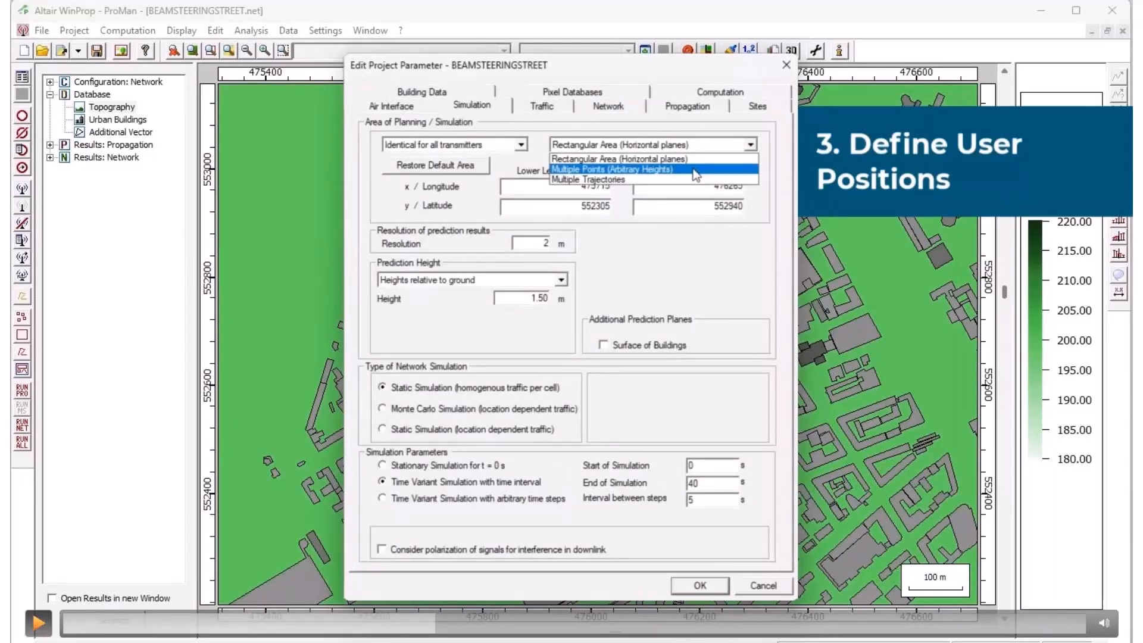
{"action": "key", "text": "space"}
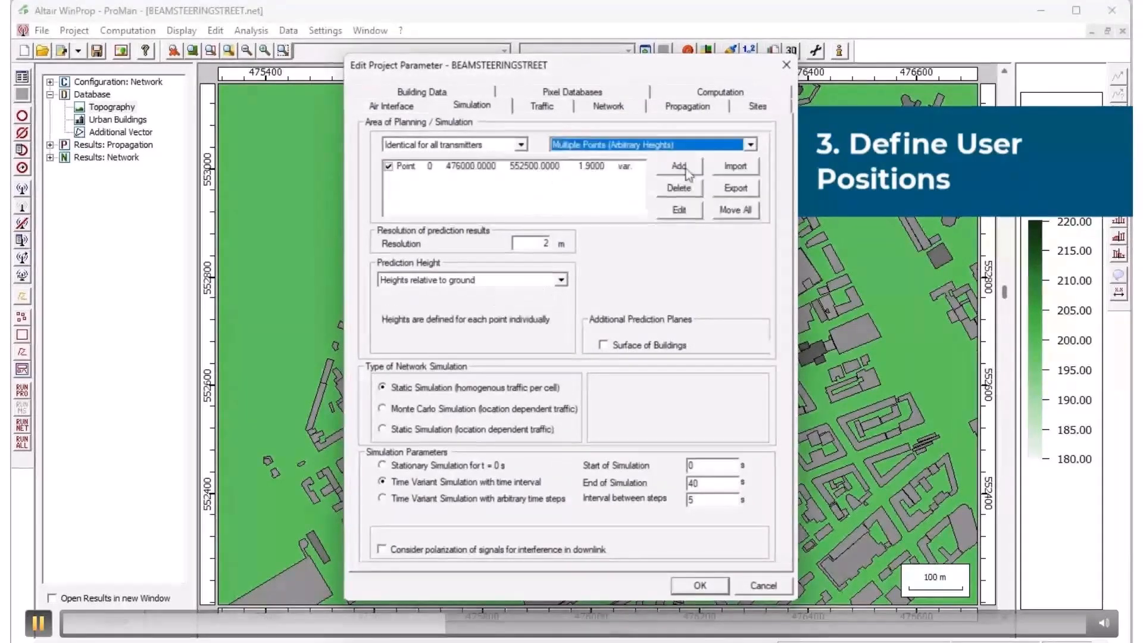
{"action": "key", "text": "space"}
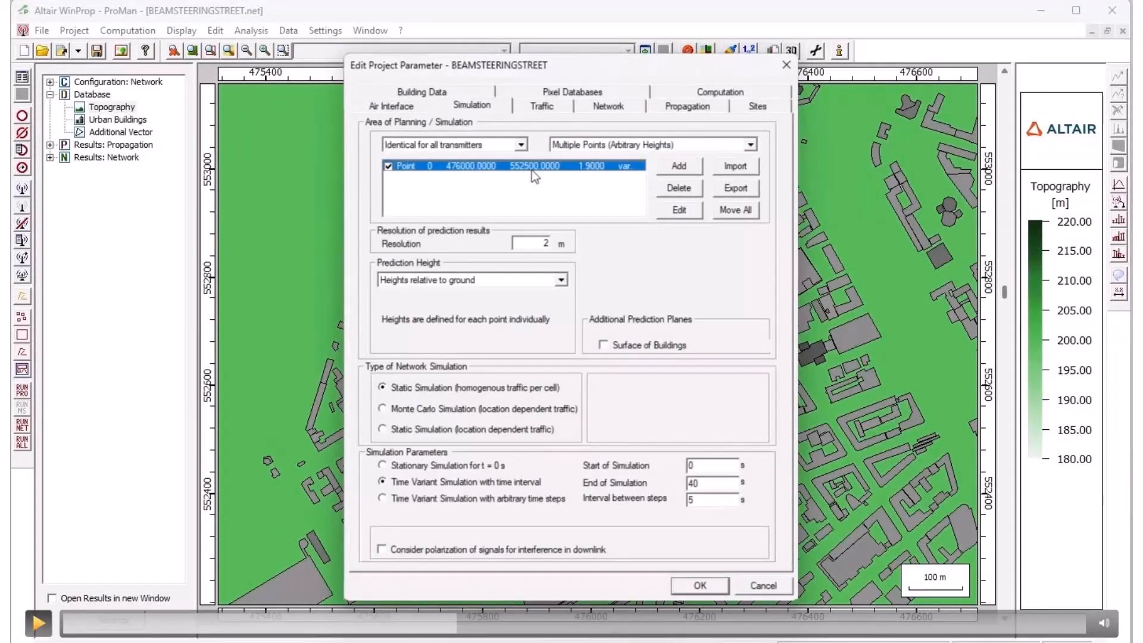
- Examine the UE prediction point's type, coordinates at 0 s, time-variant setting and assigned trajectory Route 0
{"action": "key", "text": "space"}
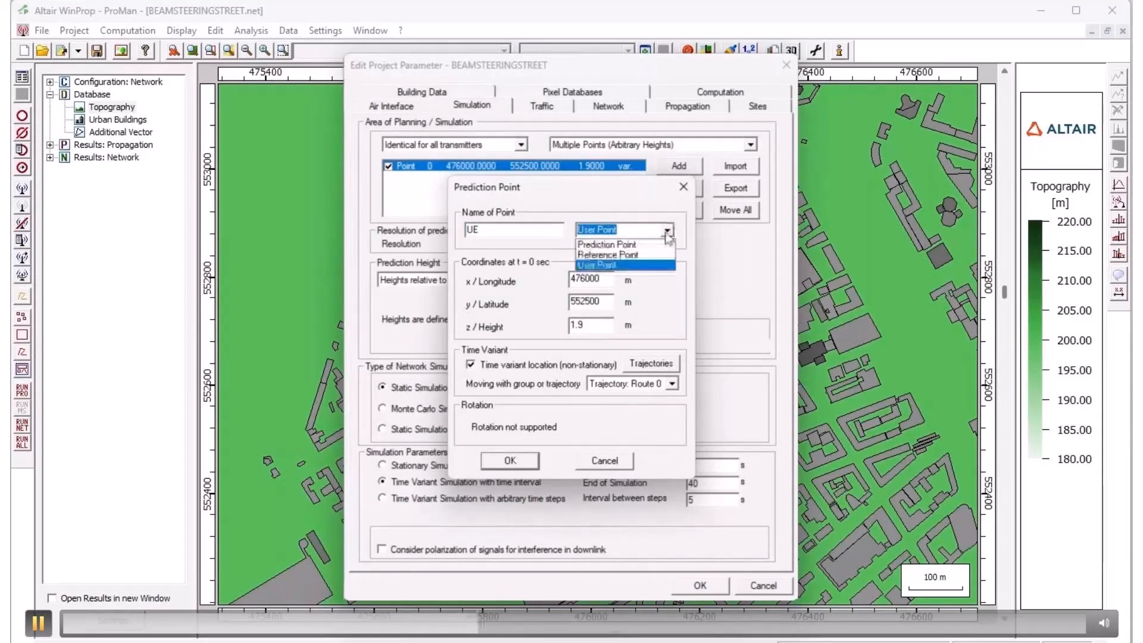
{"action": "key", "text": "space"}
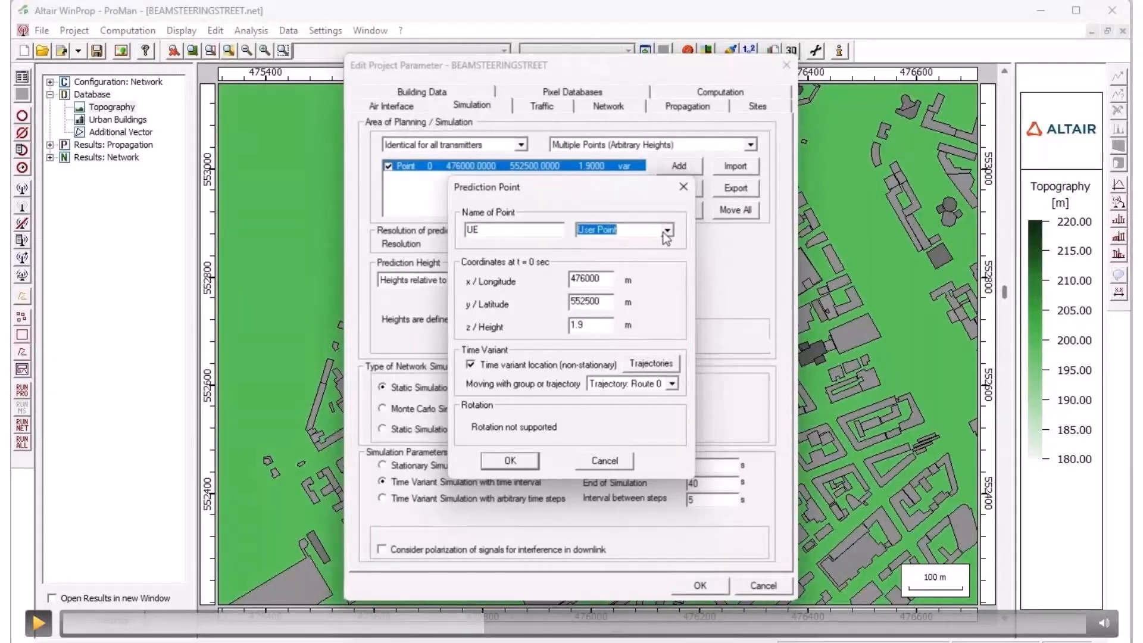
{"action": "key", "text": "space"}
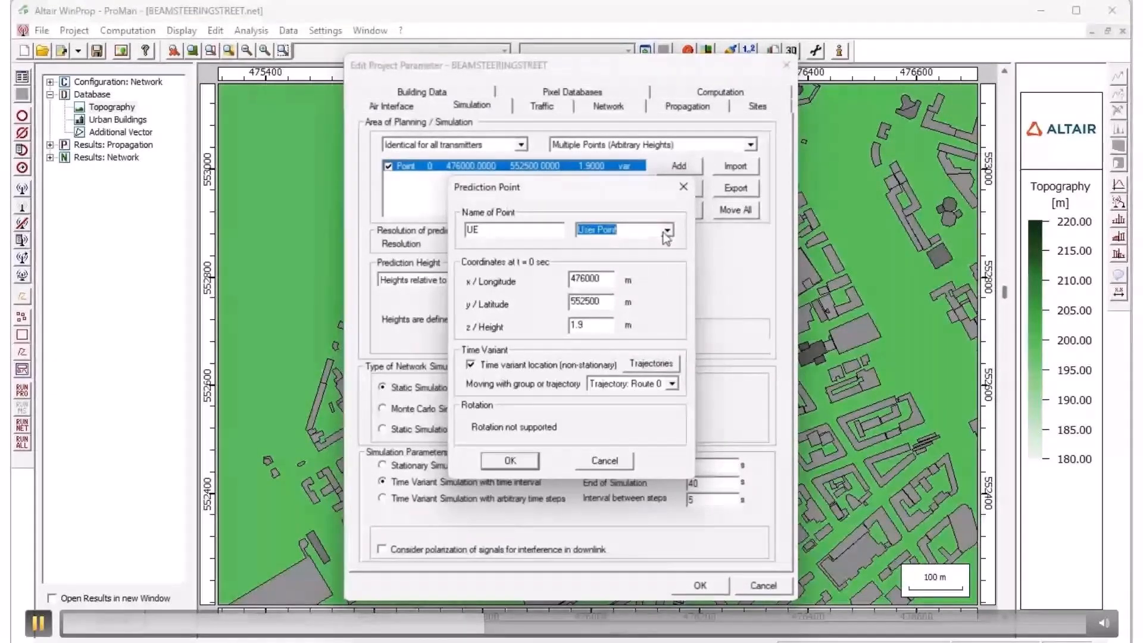
{"action": "key", "text": "space"}
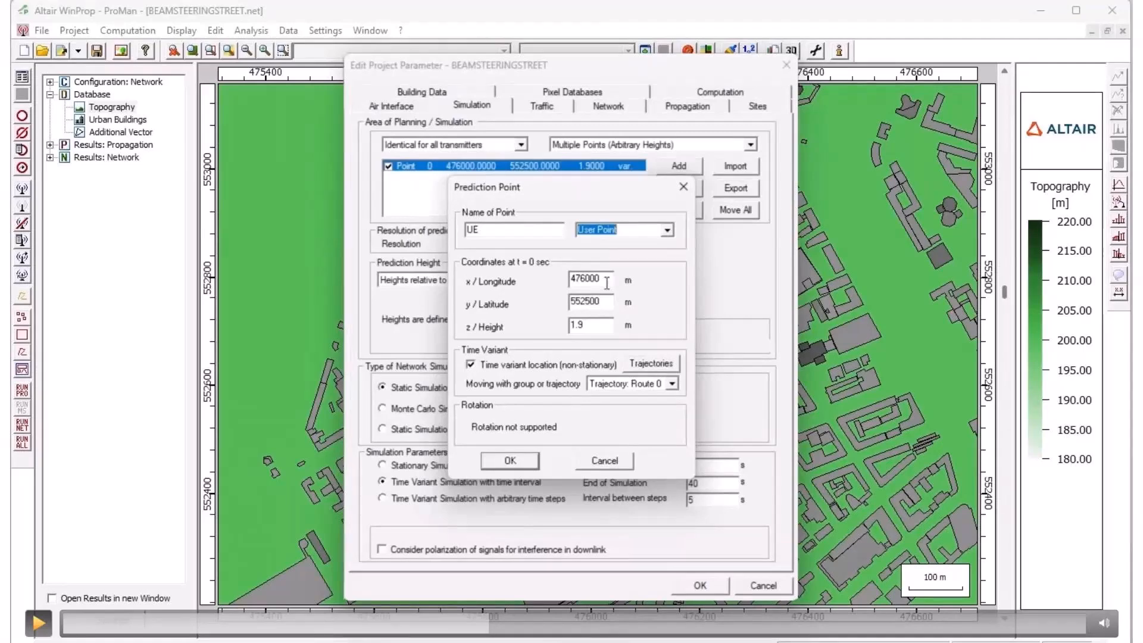
{"action": "key", "text": "space"}
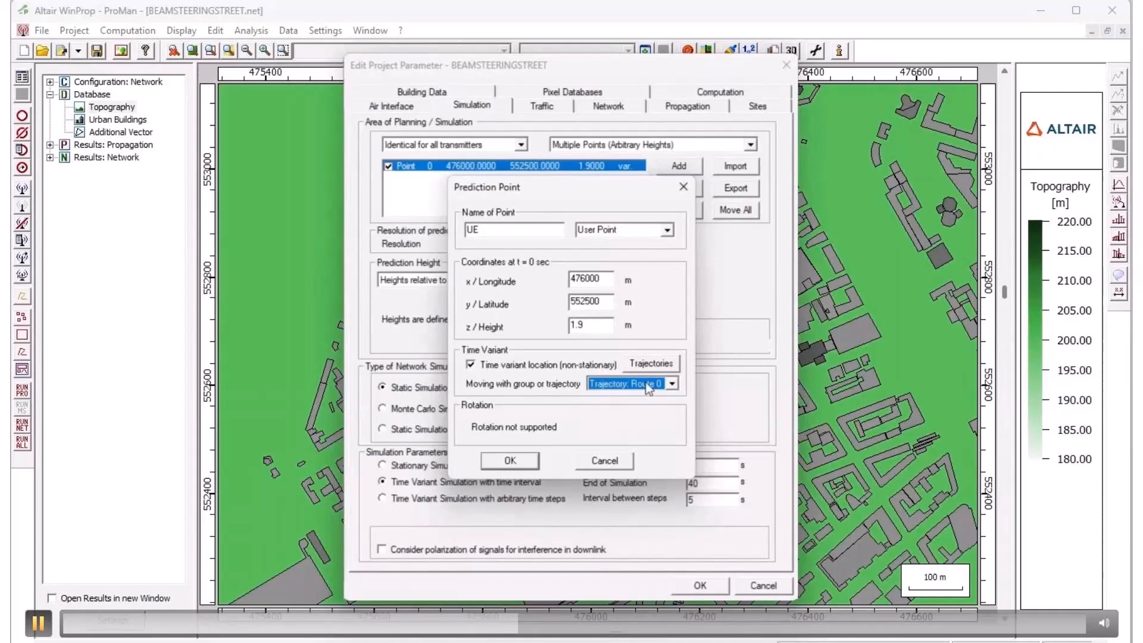
{"action": "key", "text": "space"}
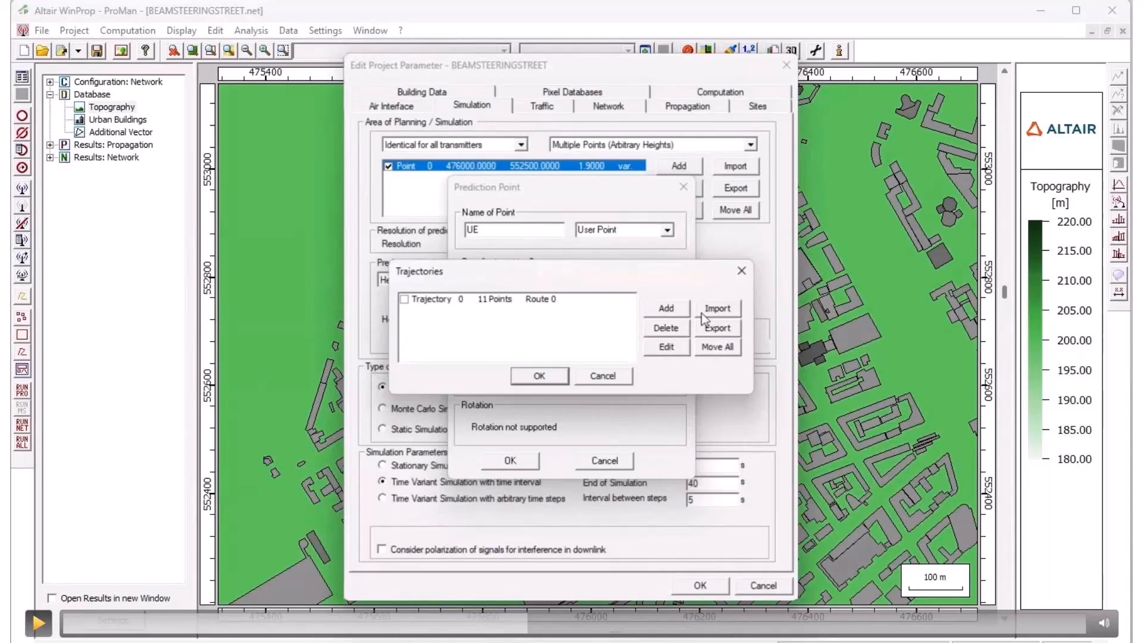
{"action": "key", "text": "space"}
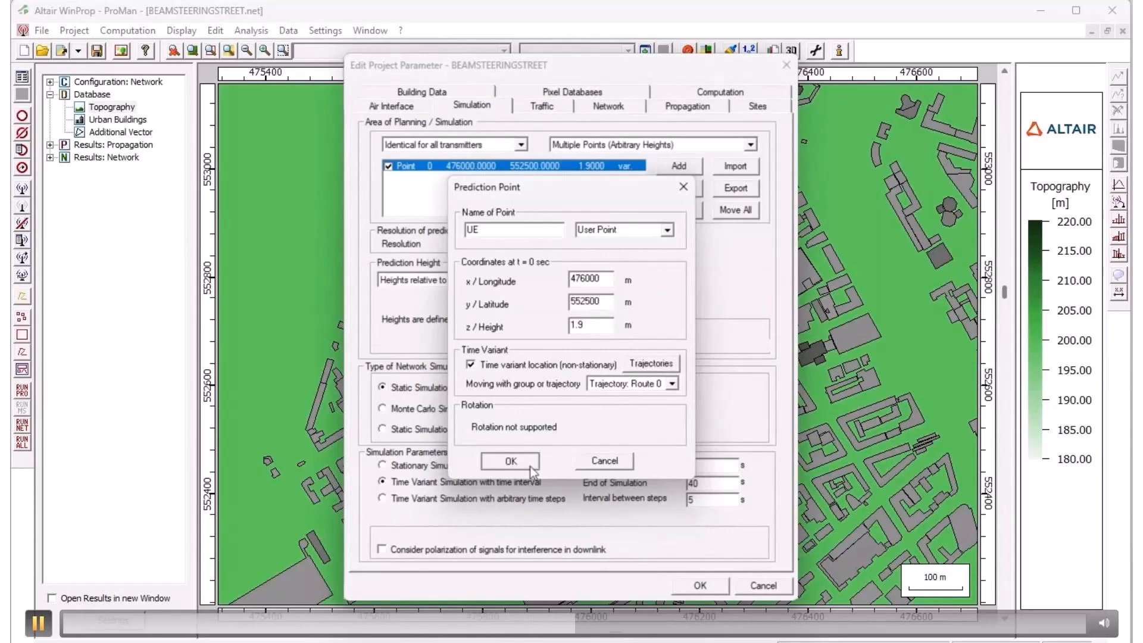
- Switch the simulation area to Rectangular Area (Horizontal planes), and close the project parameters without saving
{"action": "left_click", "coordinate": [608, 159]}
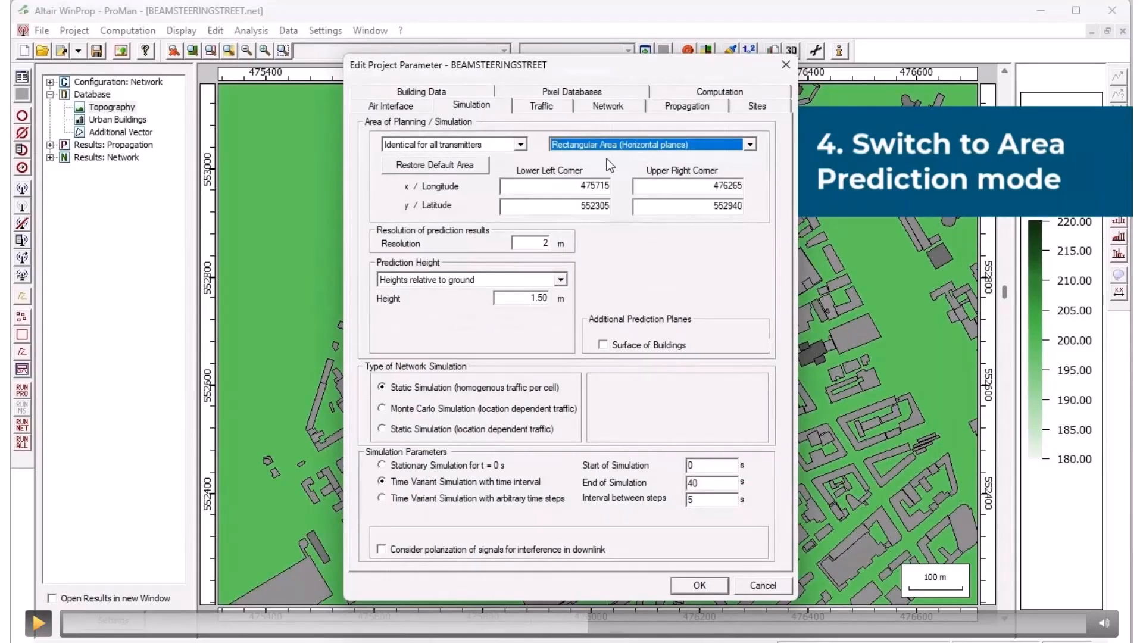
{"action": "key", "text": "space"}
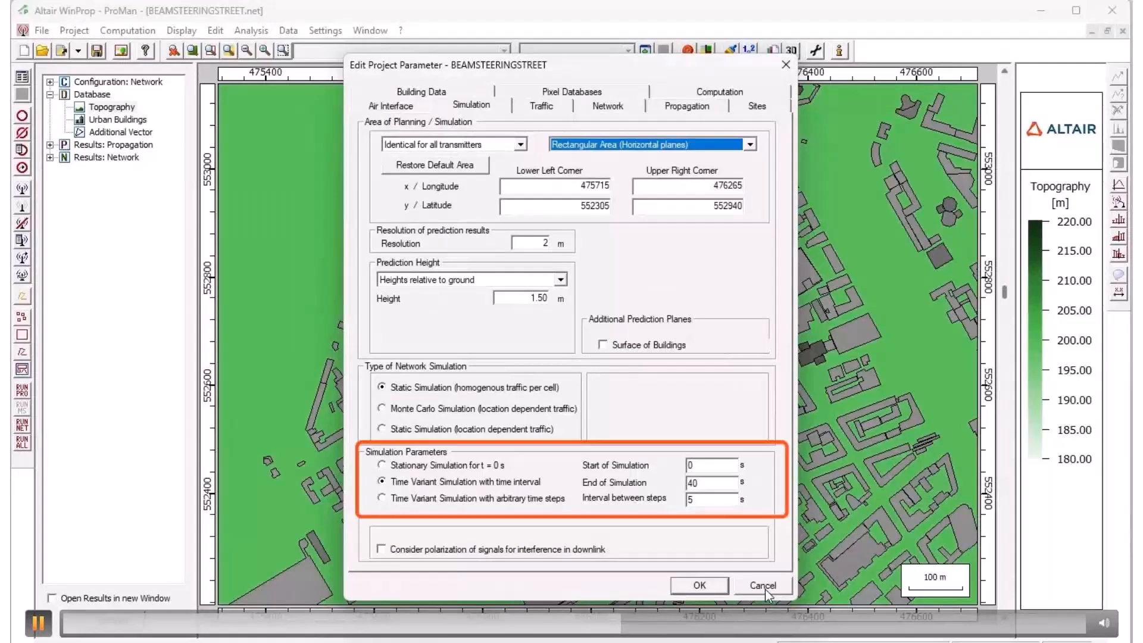
{"action": "key", "text": "space"}
{"action": "key", "text": "space"}
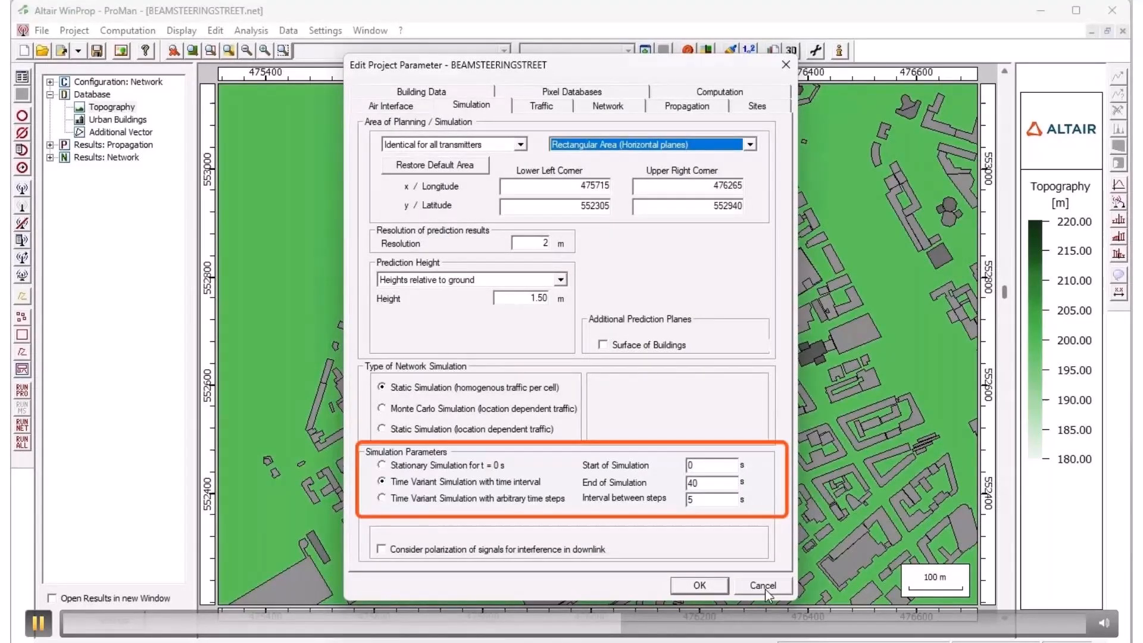
{"action": "left_click", "coordinate": [764, 586]}
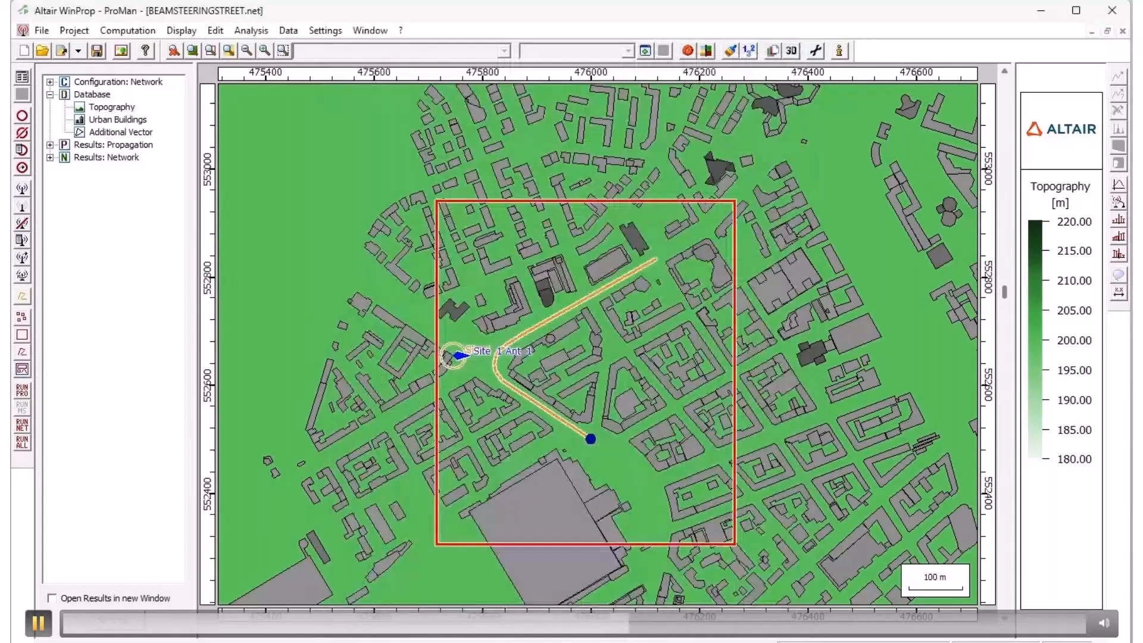
- Run all propagation and network simulations, and display the data channels' Received Power from the network results
{"action": "left_click", "coordinate": [22, 443]}
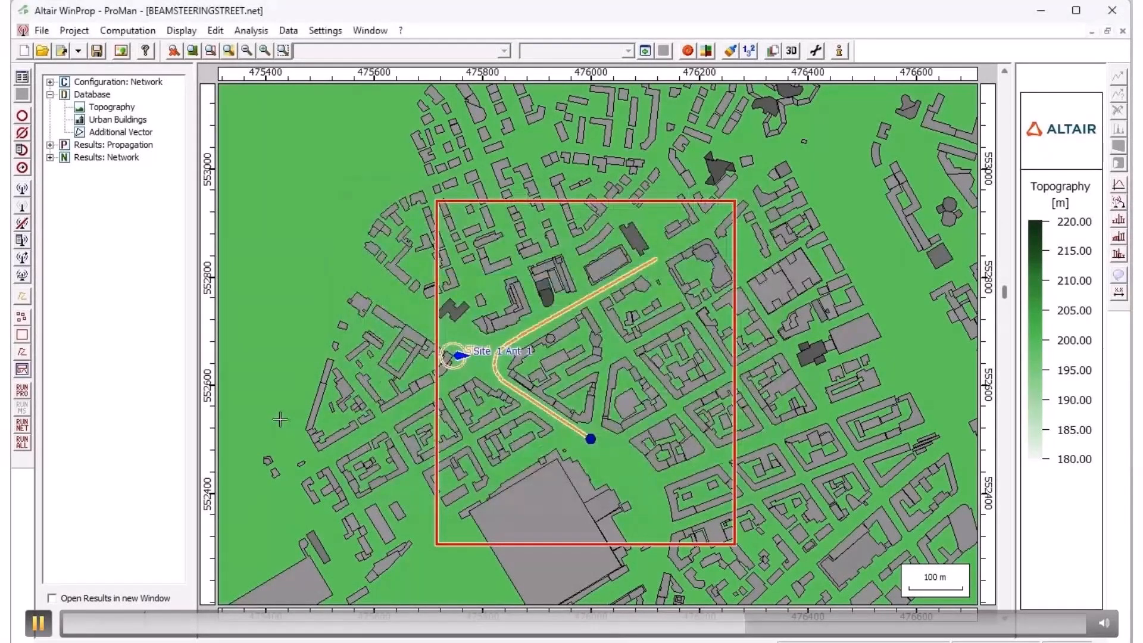
{"action": "left_click", "coordinate": [50, 157]}
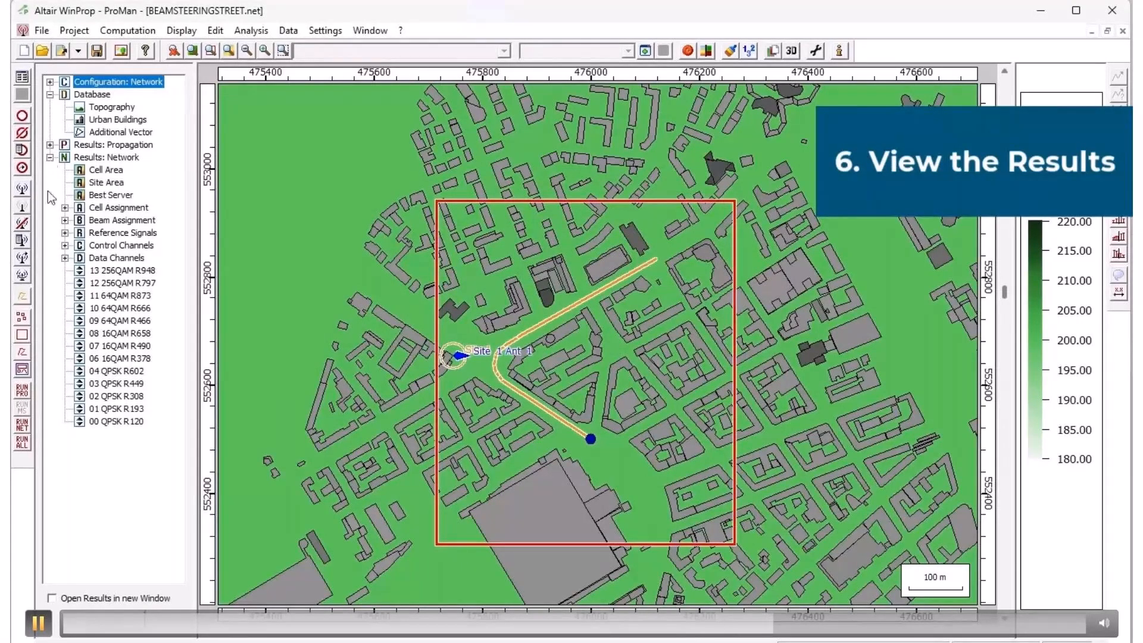
{"action": "left_click", "coordinate": [65, 257]}
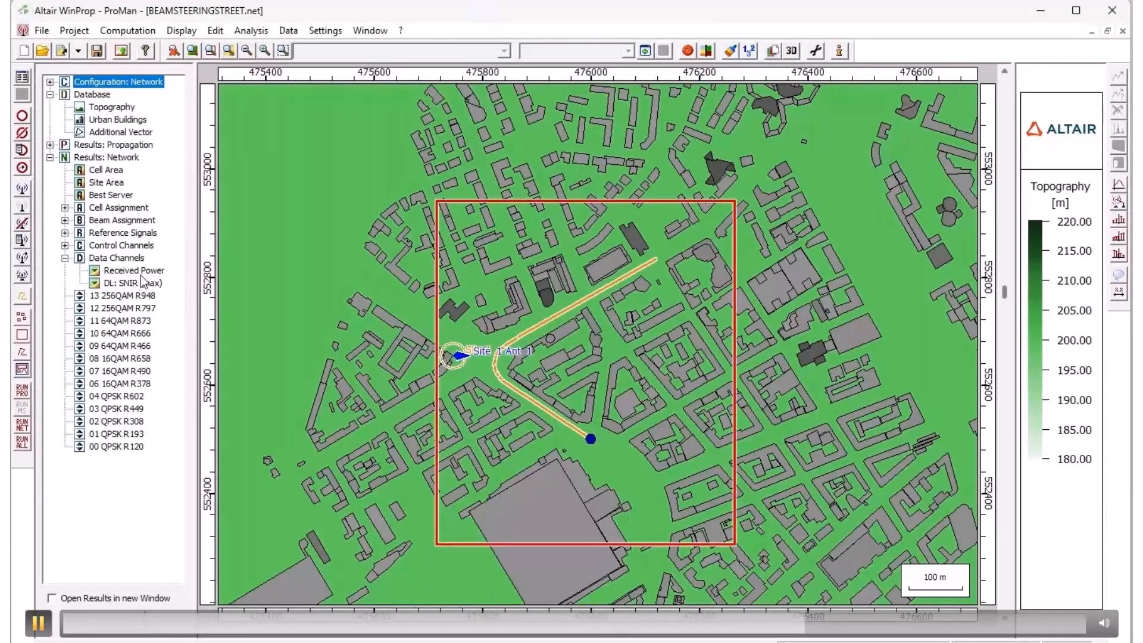
{"action": "key", "text": "space"}
{"action": "key", "text": "space"}
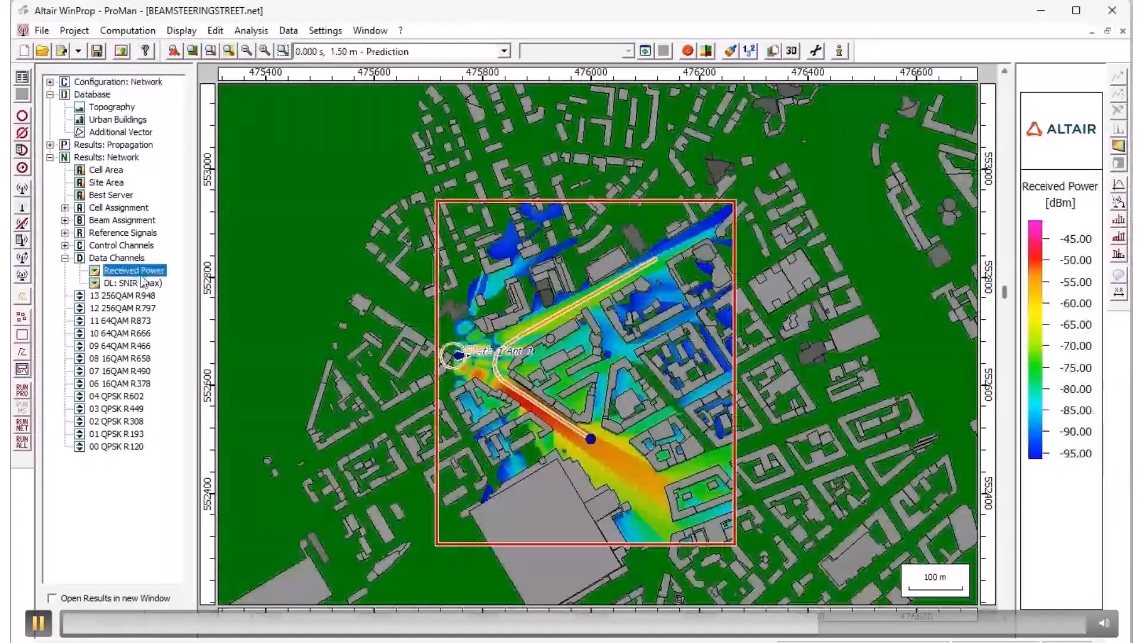
- Step through the received power predictions from 0 s to 40 s and back to the 0 s, 1.50 m prediction
{"action": "key", "text": "space"}
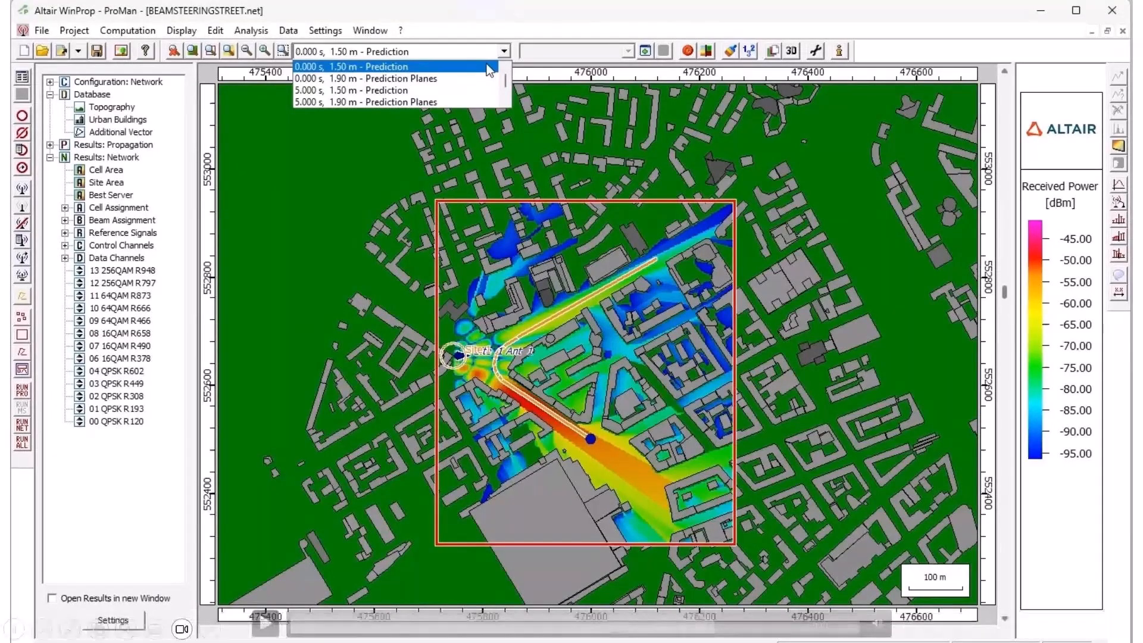
{"action": "left_click", "coordinate": [487, 67]}
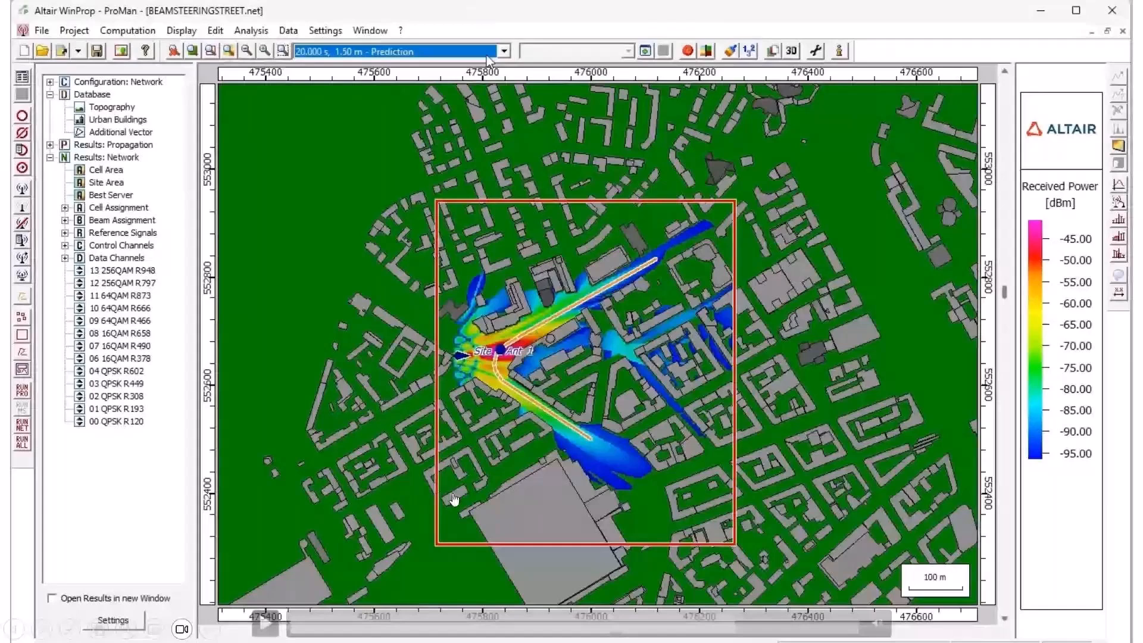
{"action": "left_click", "coordinate": [264, 624]}
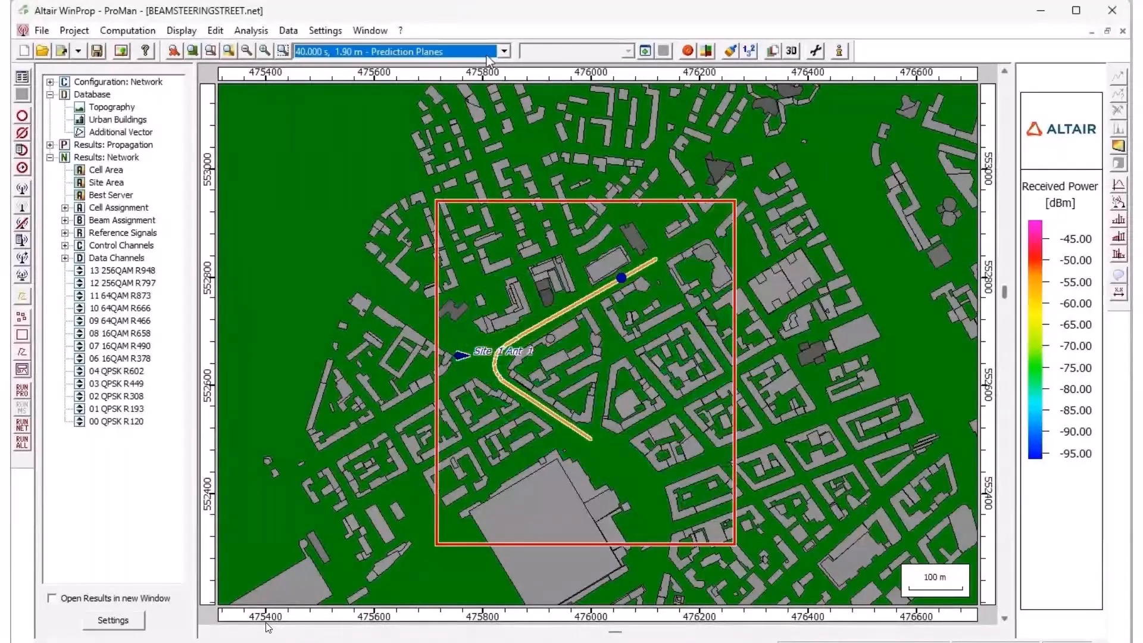
{"action": "scroll", "coordinate": [487, 57], "scroll_direction": "up", "scroll_amount": 1}
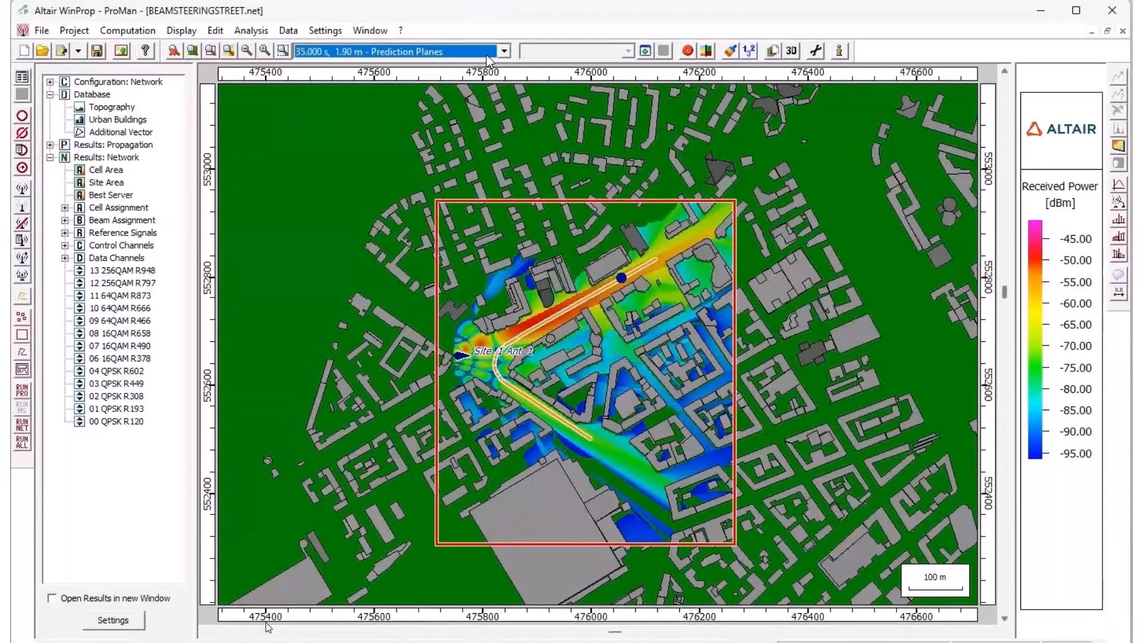
{"action": "scroll", "coordinate": [487, 57], "scroll_direction": "up", "scroll_amount": 1}
{"action": "scroll", "coordinate": [488, 57], "scroll_direction": "up", "scroll_amount": 1}
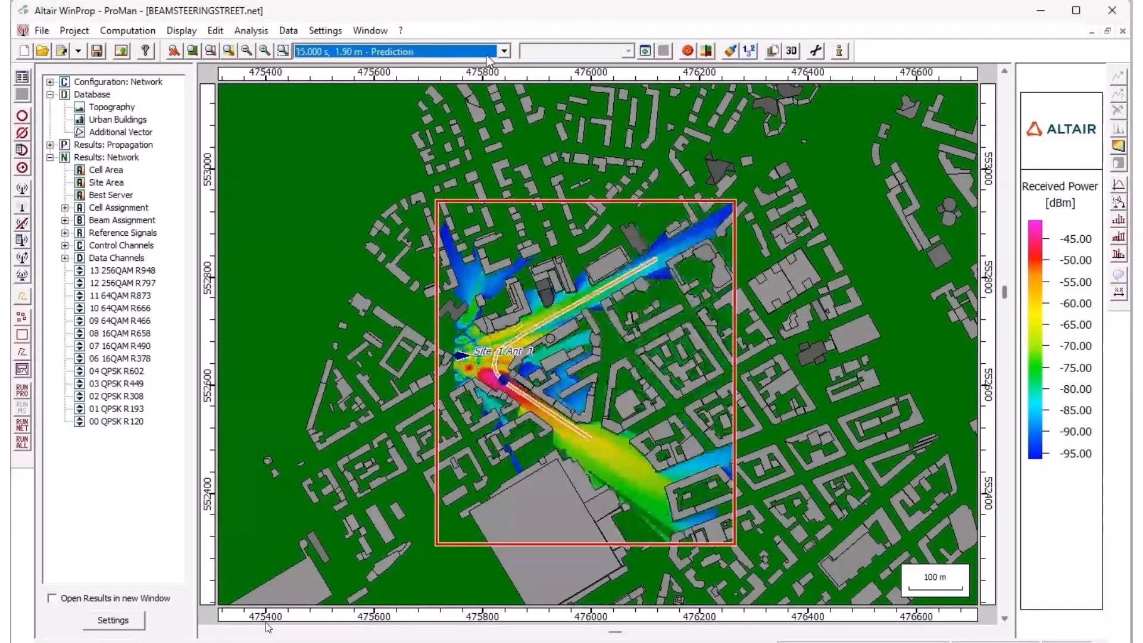
{"action": "scroll", "coordinate": [488, 60], "scroll_direction": "up", "scroll_amount": 1}
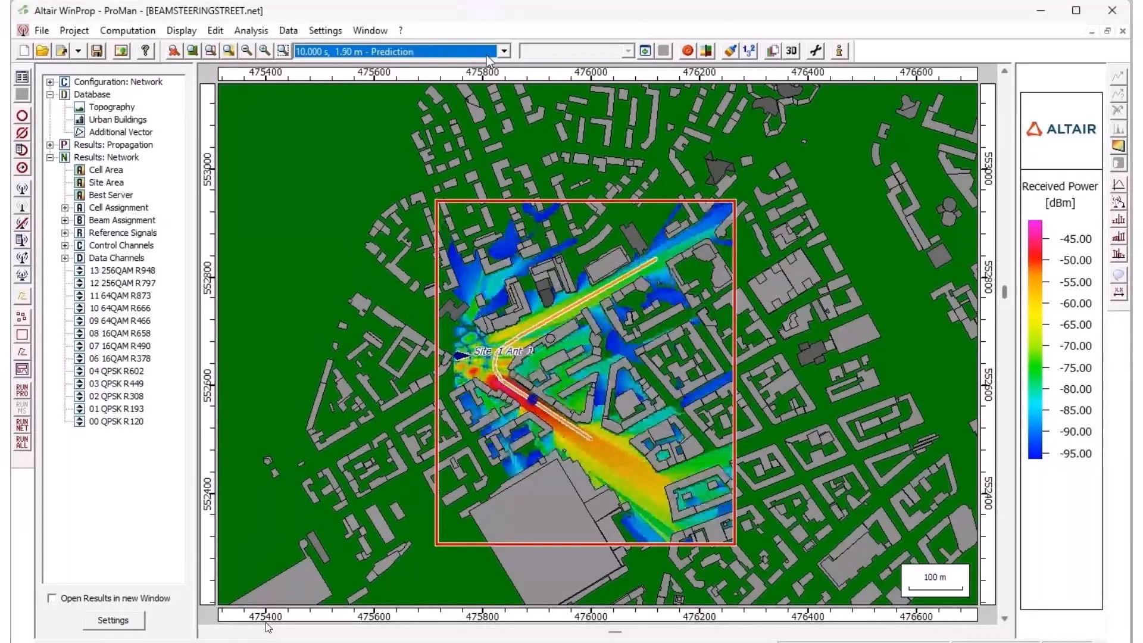
{"action": "scroll", "coordinate": [488, 61], "scroll_direction": "up", "scroll_amount": 2}
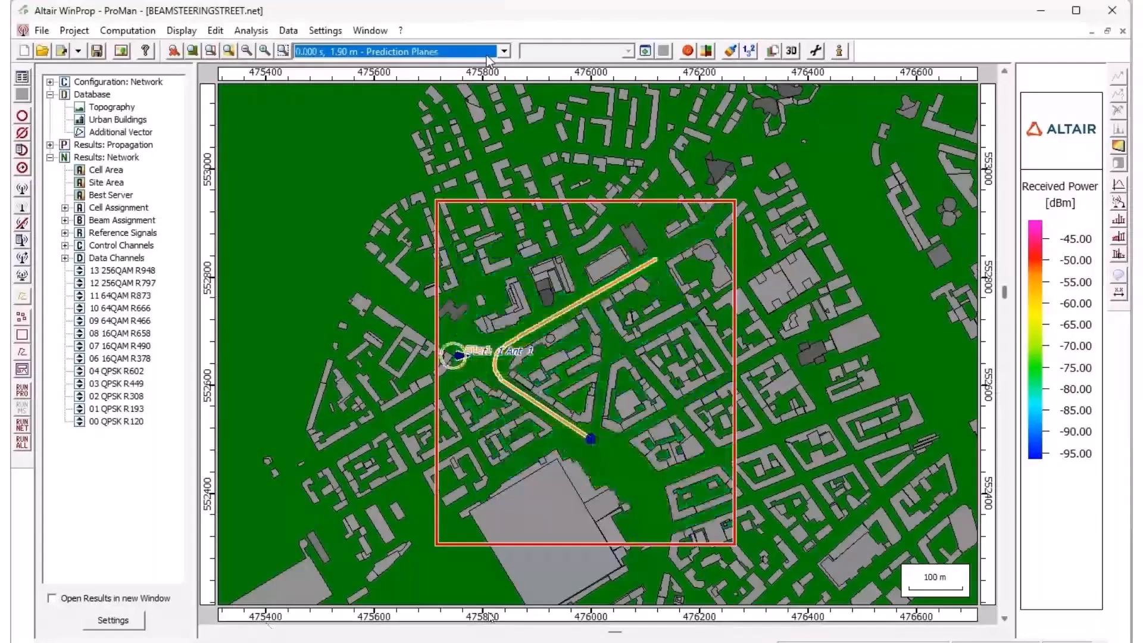
{"action": "scroll", "coordinate": [488, 58], "scroll_direction": "up", "scroll_amount": 1}
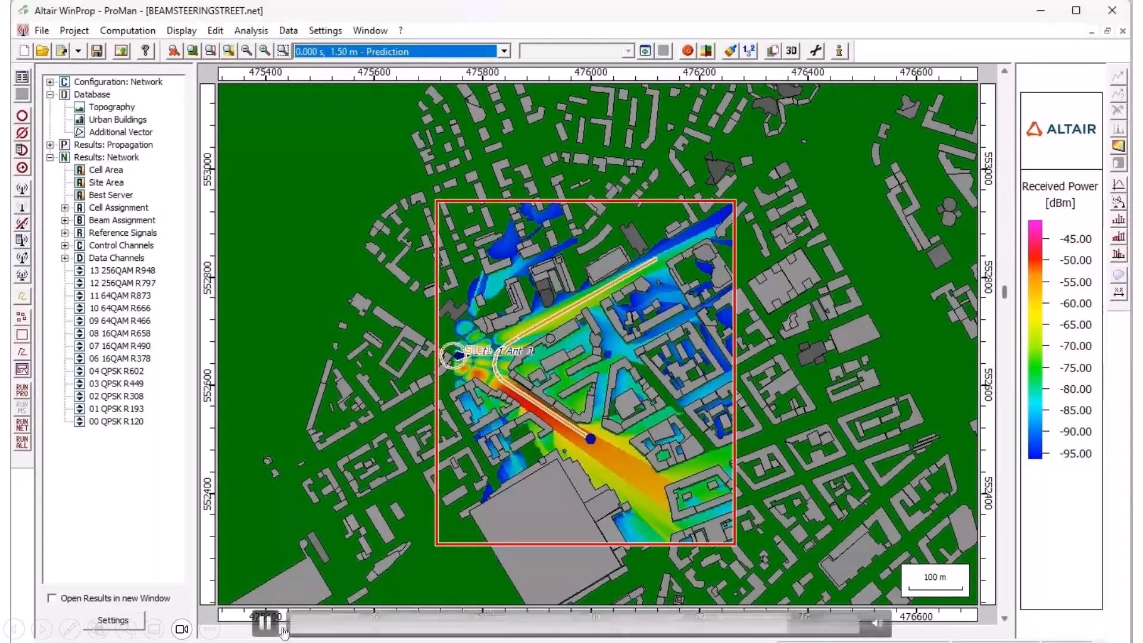